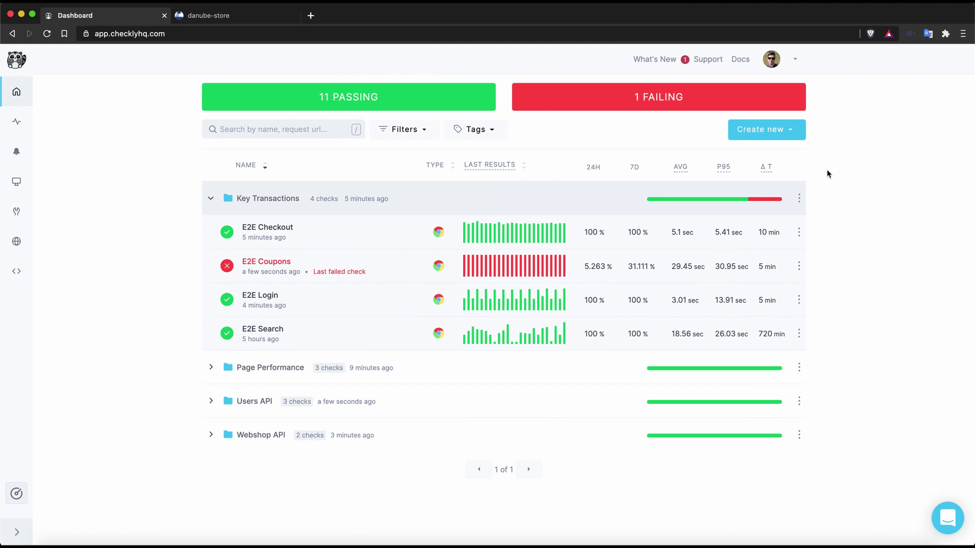
Create a new browser check, rename it 'Login', and select the sample script
{"action": "left_click", "coordinate": [792, 129]}
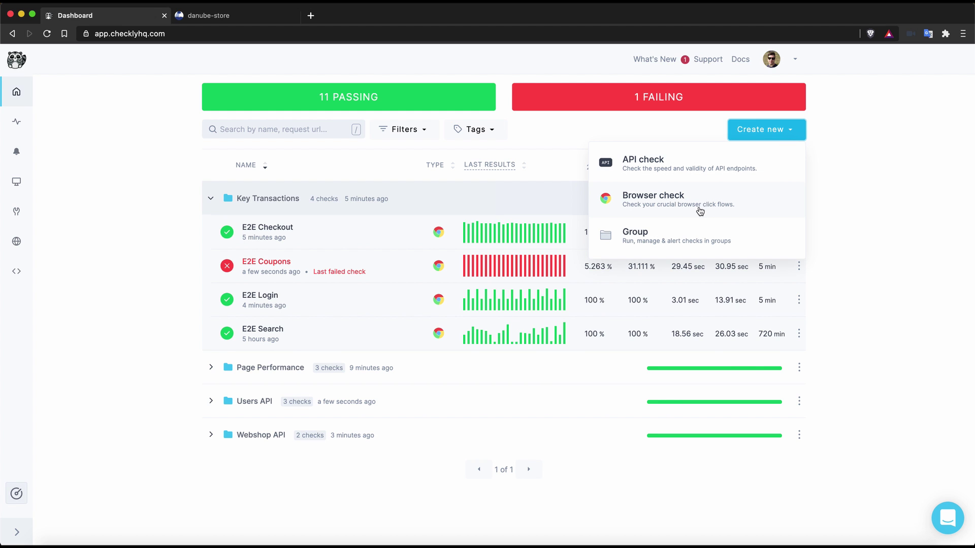
{"action": "left_click", "coordinate": [700, 210]}
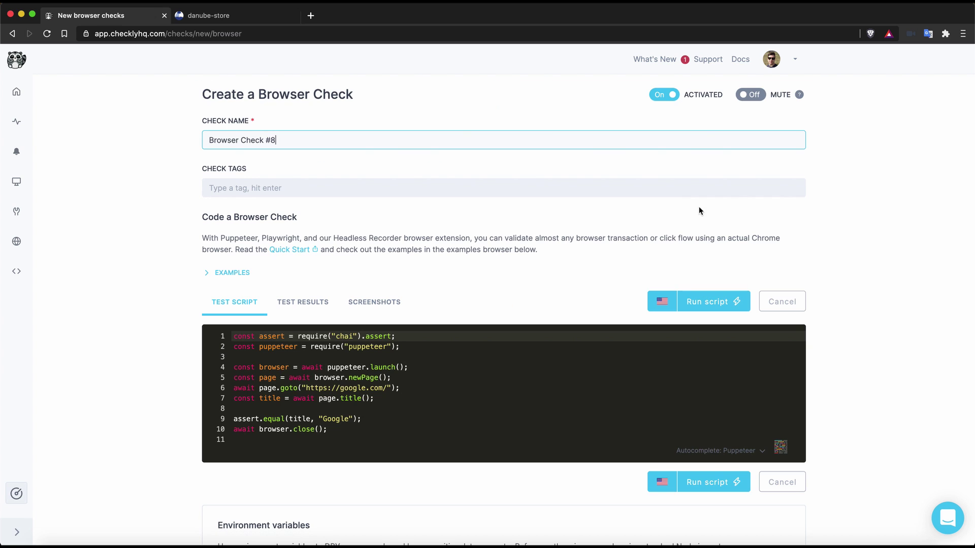
{"action": "key", "text": "ctrl+a"}
{"action": "type", "text": "Login"}
{"action": "left_click_drag", "start_coordinate": [393, 441], "coordinate": [244, 341]}
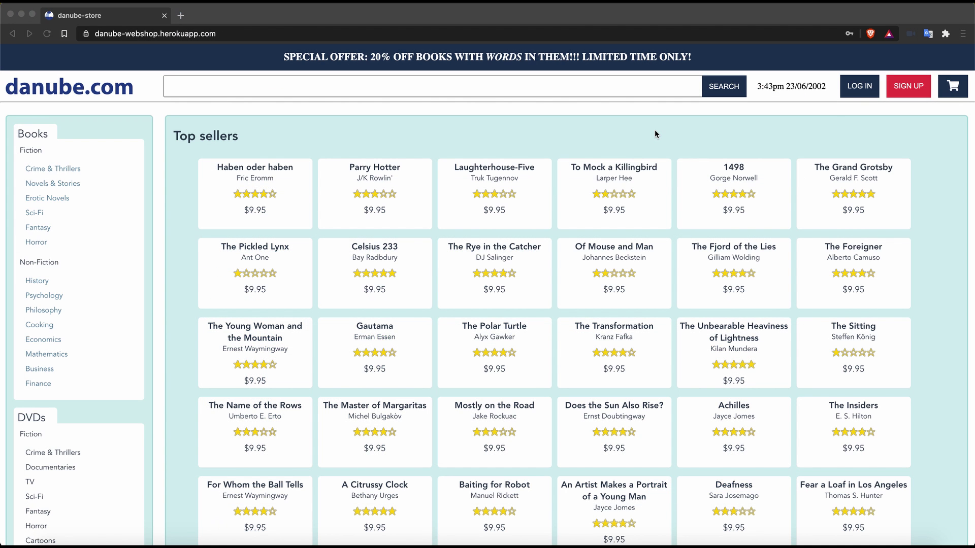
Start a Headless Recorder recording on the danube store page
{"action": "left_click", "coordinate": [906, 34]}
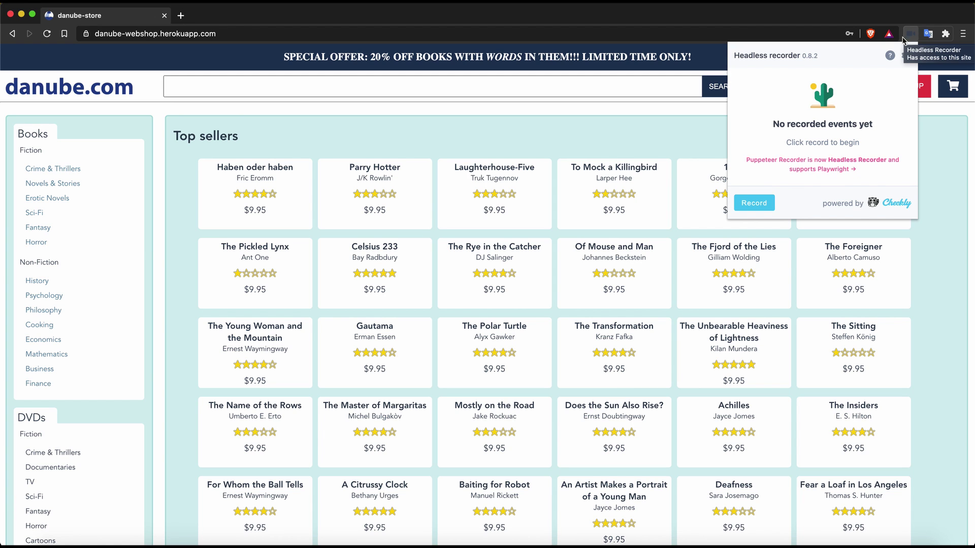
{"action": "left_click", "coordinate": [753, 203]}
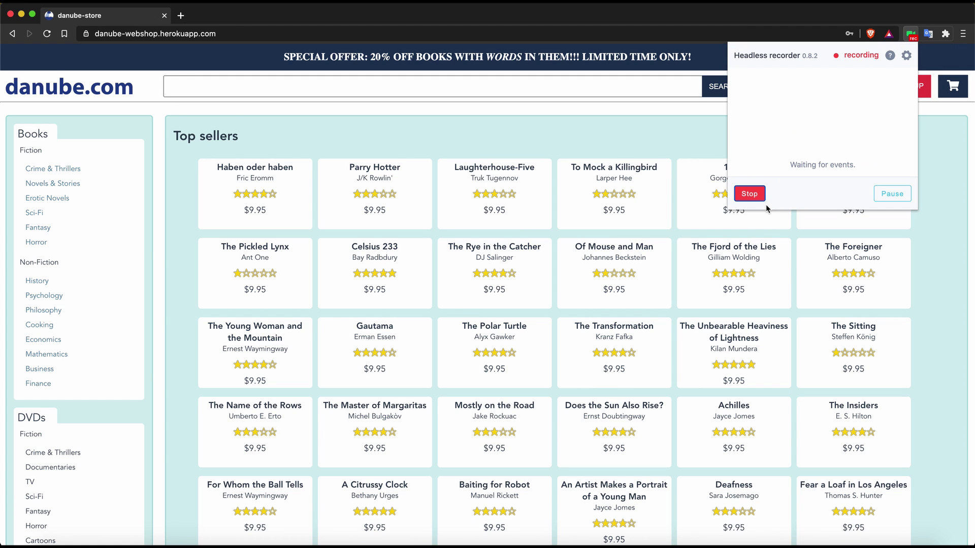
{"action": "left_click", "coordinate": [704, 148]}
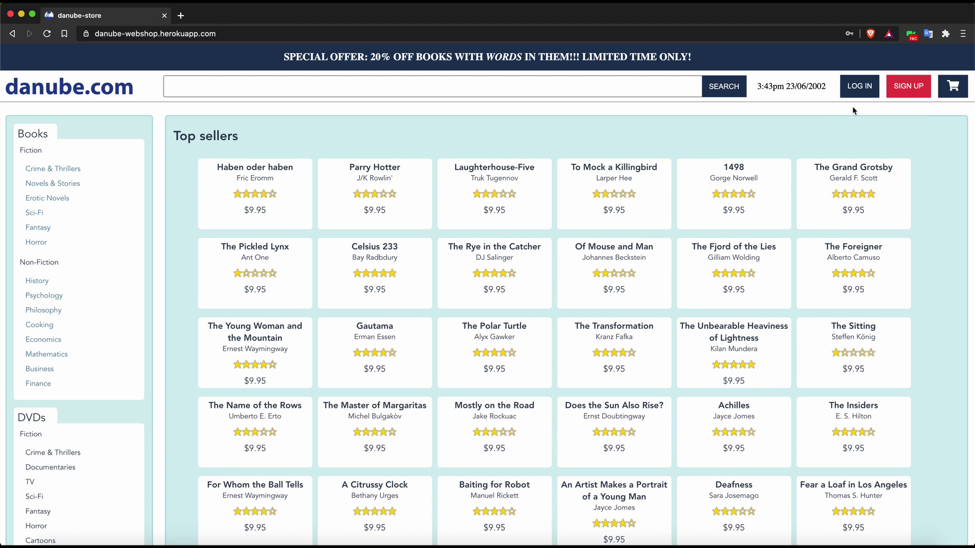
Log in to the danube webshop with saved credentials, then stop recording to generate the script
{"action": "left_click", "coordinate": [859, 86]}
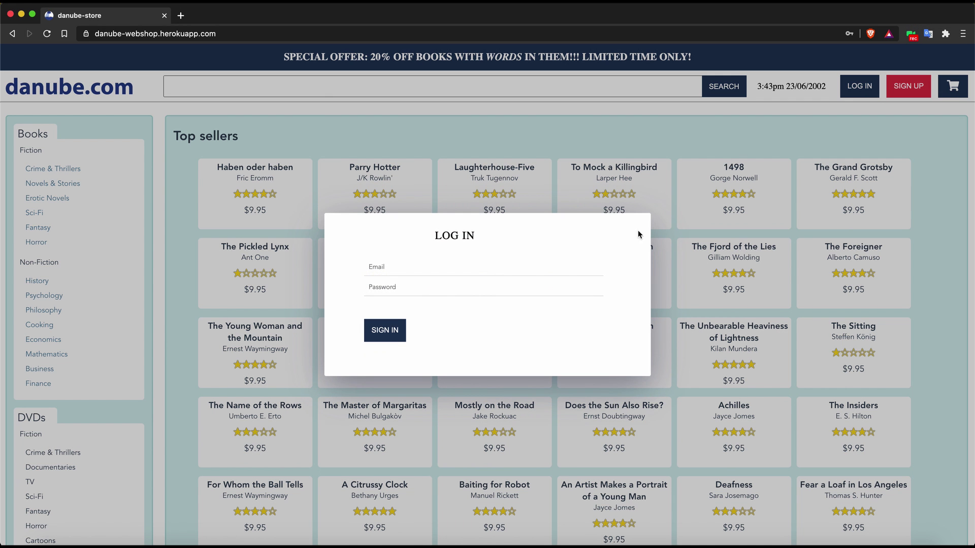
{"action": "left_click", "coordinate": [483, 267]}
{"action": "left_click", "coordinate": [426, 288]}
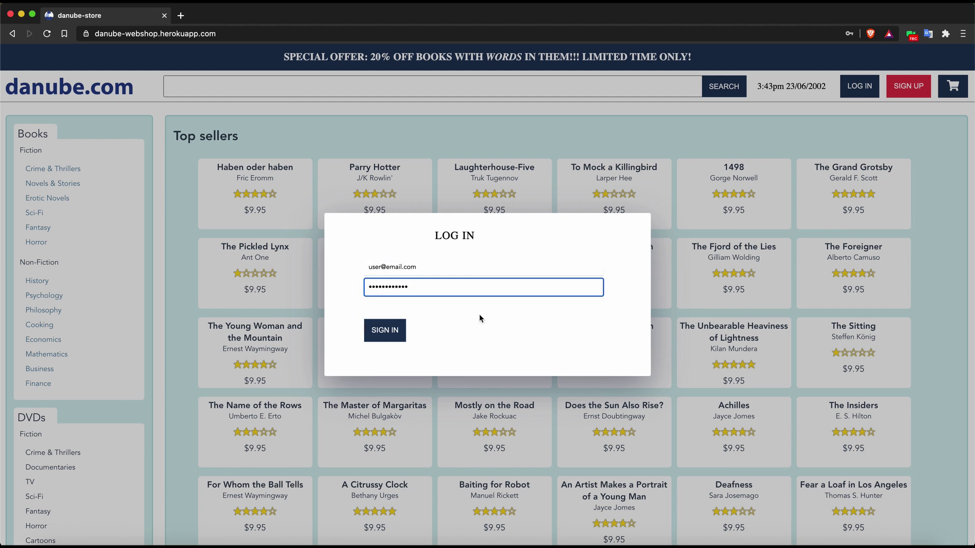
{"action": "left_click", "coordinate": [397, 331]}
{"action": "left_click", "coordinate": [911, 34]}
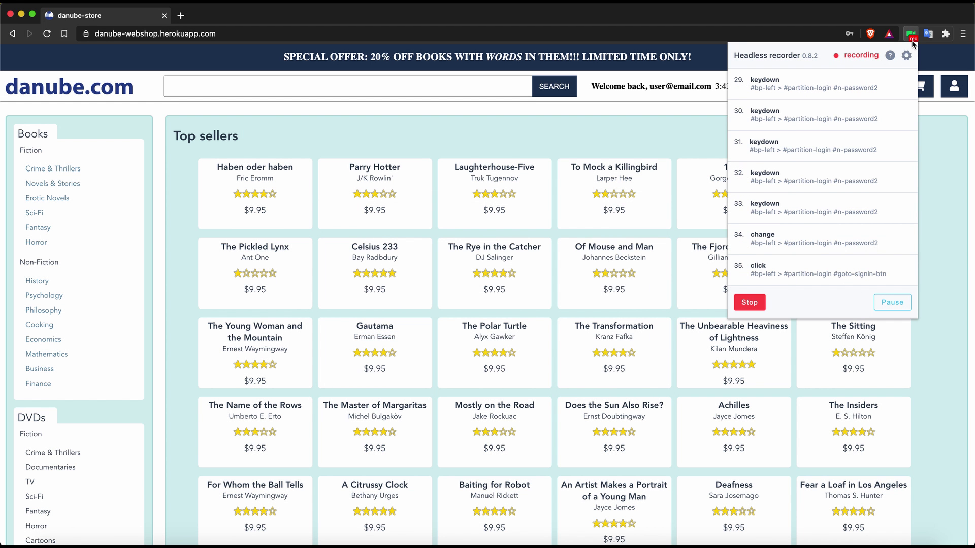
{"action": "left_click", "coordinate": [749, 302]}
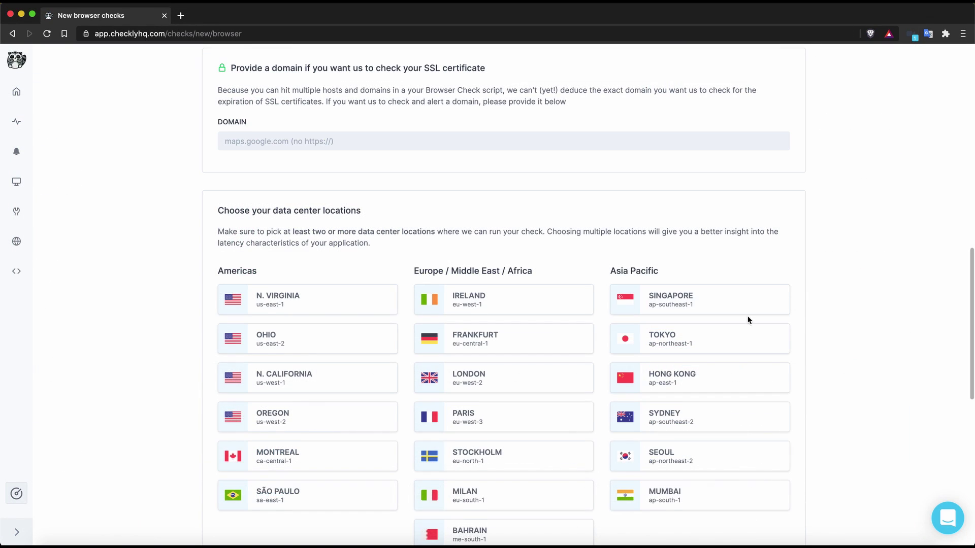
Add Singapore, Frankfurt, Ireland, N. Virginia and Ohio locations and save the Login check
{"action": "left_click", "coordinate": [722, 312]}
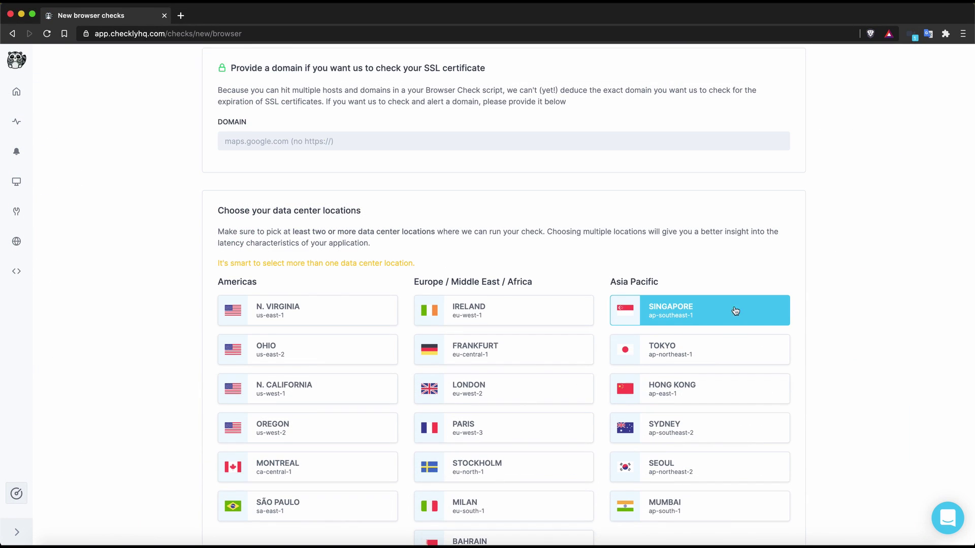
{"action": "left_click", "coordinate": [557, 347]}
{"action": "left_click", "coordinate": [507, 298]}
{"action": "left_click", "coordinate": [347, 300]}
{"action": "left_click", "coordinate": [347, 338]}
{"action": "scroll", "coordinate": [353, 338], "scroll_direction": "down", "scroll_amount": 5}
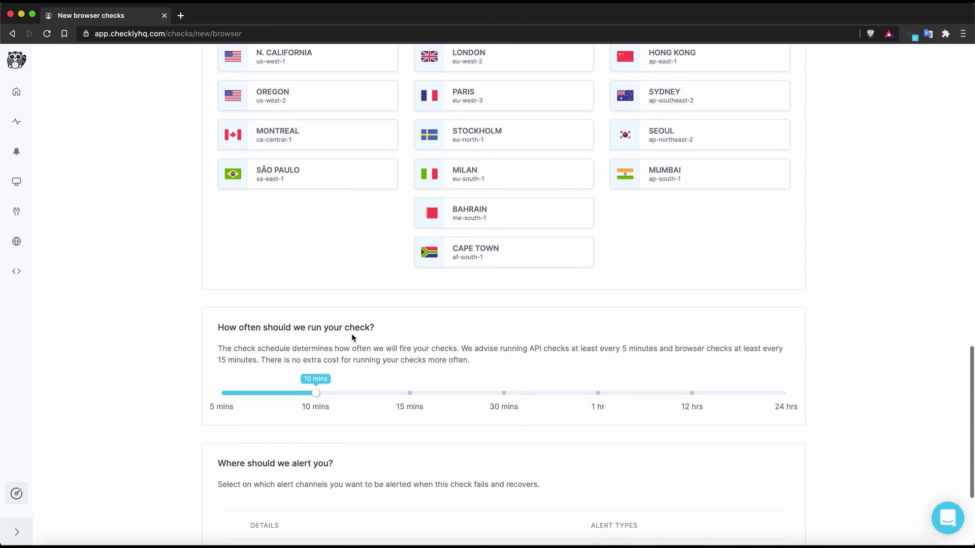
{"action": "left_click_drag", "start_coordinate": [316, 389], "coordinate": [220, 389]}
{"action": "scroll", "coordinate": [370, 457], "scroll_direction": "down", "scroll_amount": 2}
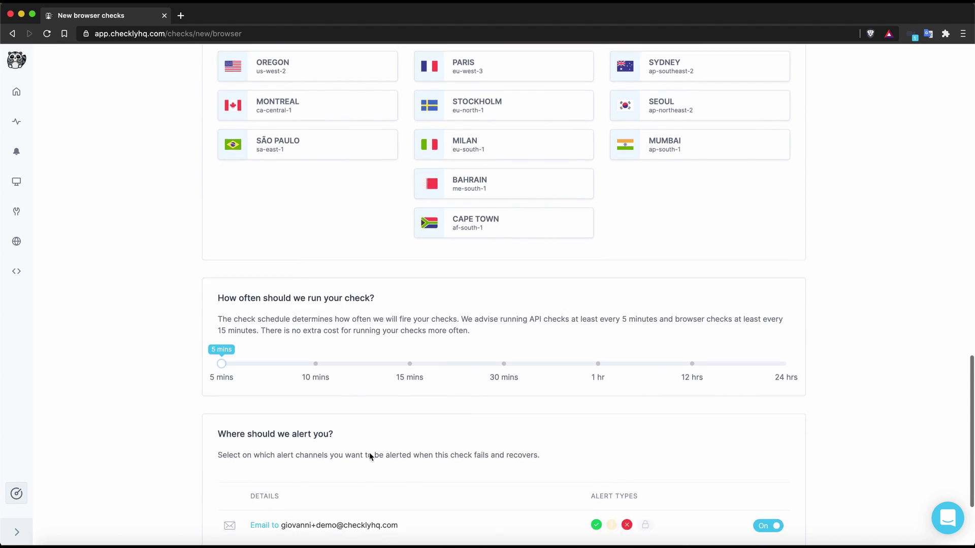
{"action": "scroll", "coordinate": [371, 456], "scroll_direction": "down", "scroll_amount": 3}
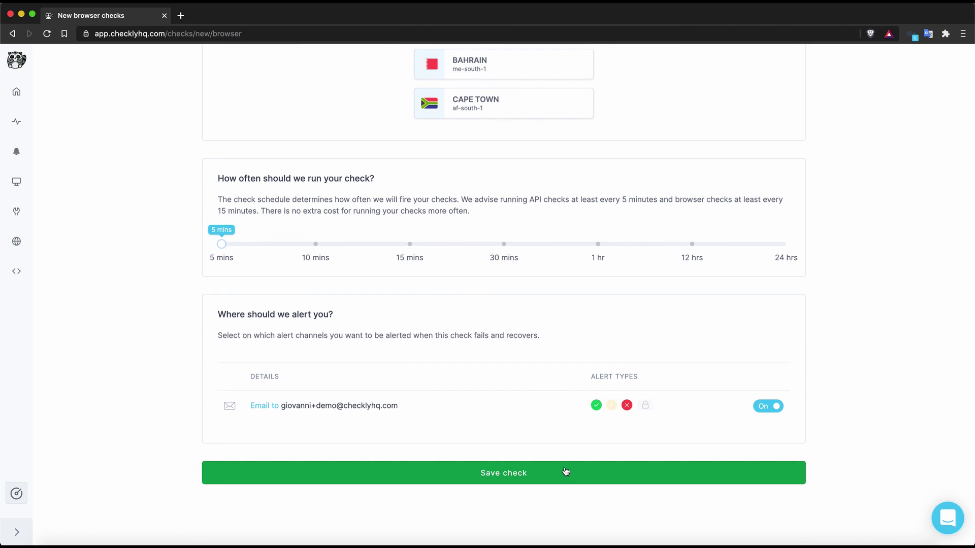
{"action": "left_click", "coordinate": [565, 472]}
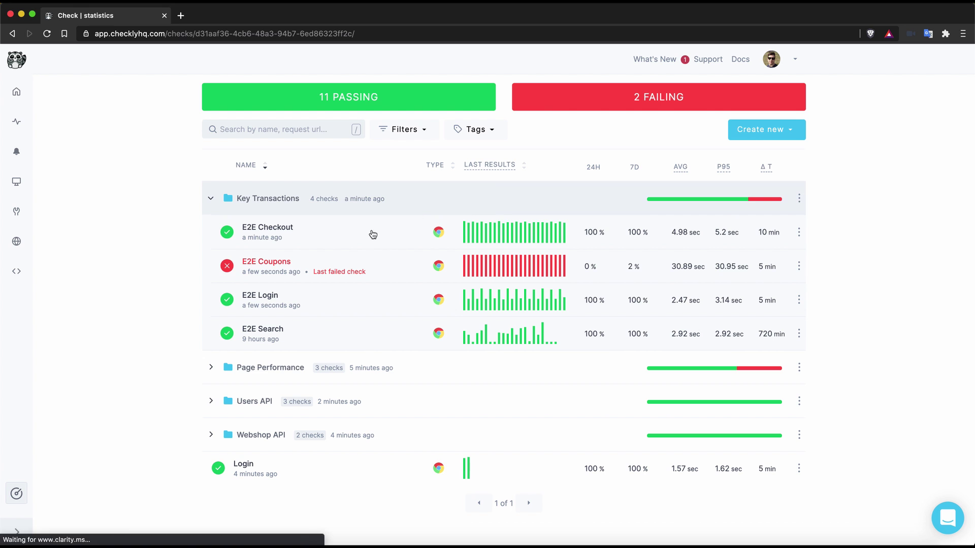
Inspect E2E Checkout's 4.93 sec N. California run, then go back to the dashboard
{"action": "left_click", "coordinate": [373, 234]}
{"action": "scroll", "coordinate": [508, 328], "scroll_direction": "down", "scroll_amount": 4}
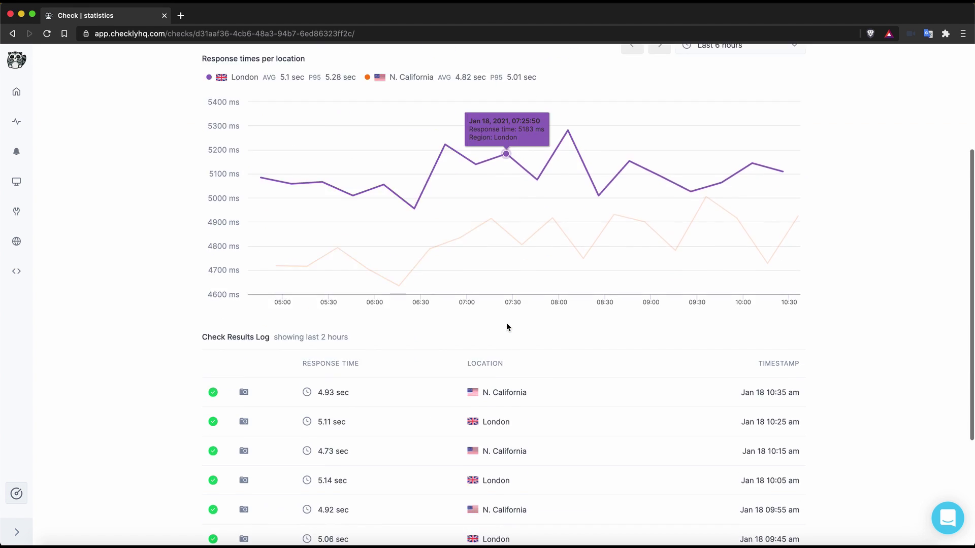
{"action": "scroll", "coordinate": [507, 328], "scroll_direction": "down", "scroll_amount": 2}
{"action": "left_click", "coordinate": [422, 233]}
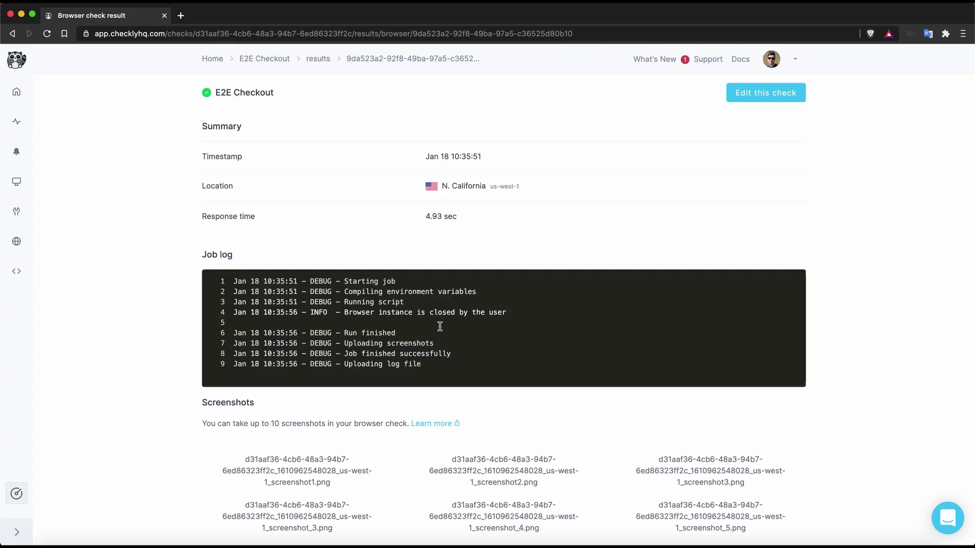
{"action": "scroll", "coordinate": [440, 326], "scroll_direction": "down", "scroll_amount": 5}
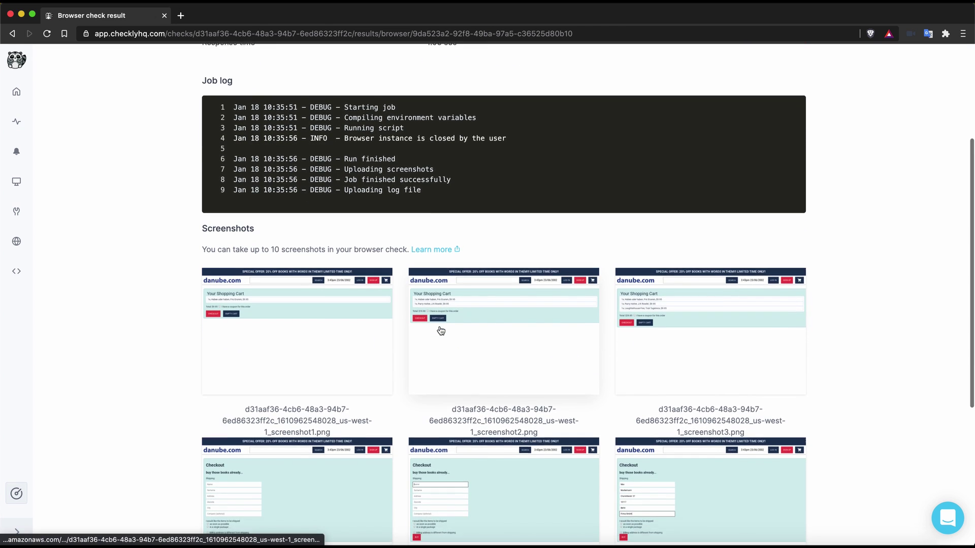
{"action": "key", "text": "alt+Left"}
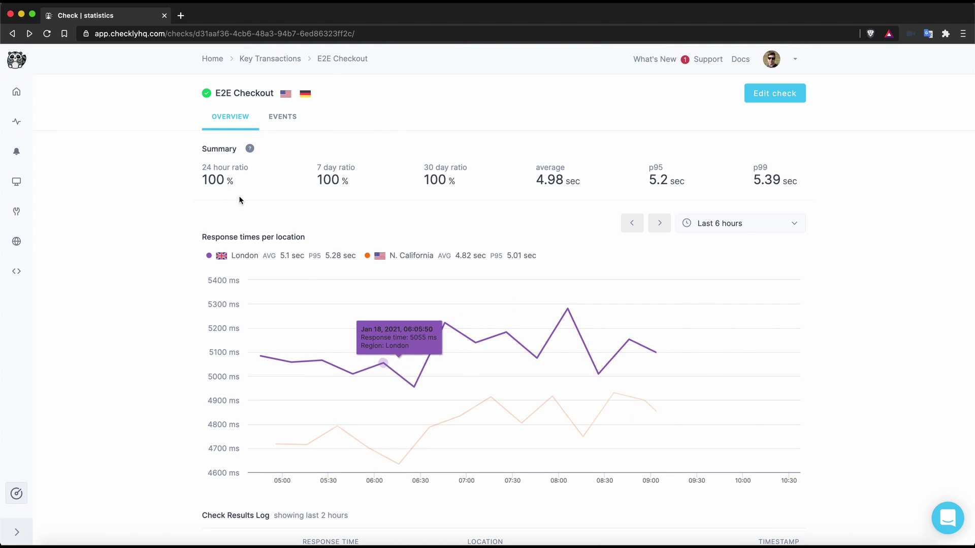
{"action": "key", "text": "alt+Left"}
Start a new API check and name it 'List books'
{"action": "left_click", "coordinate": [781, 129]}
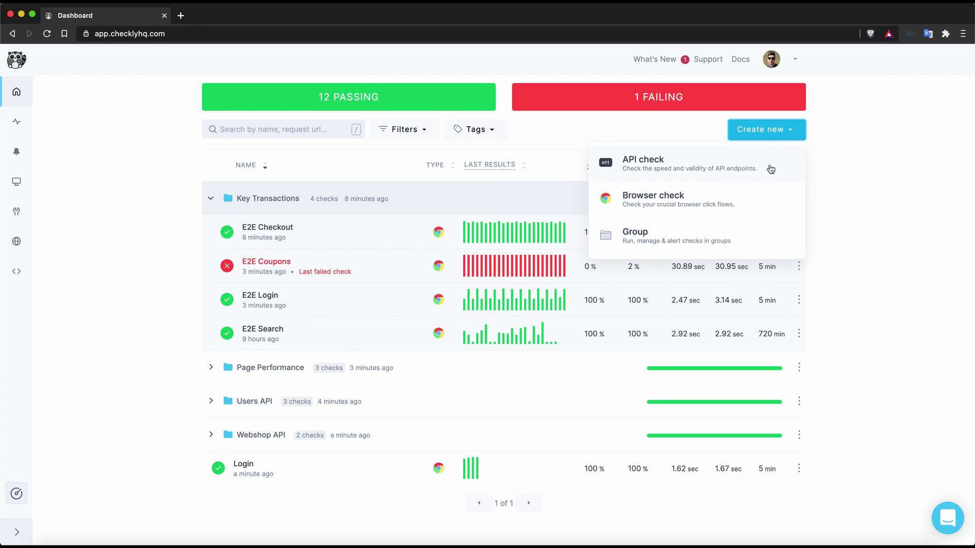
{"action": "left_click", "coordinate": [770, 169]}
{"action": "left_click", "coordinate": [503, 139]}
{"action": "type", "text": "List books"}
Set the URL to the danube books endpoint and run a successful test request
{"action": "left_click", "coordinate": [555, 292]}
{"action": "key", "text": "Down"}
{"action": "key", "text": "Down"}
{"action": "key", "text": "Down"}
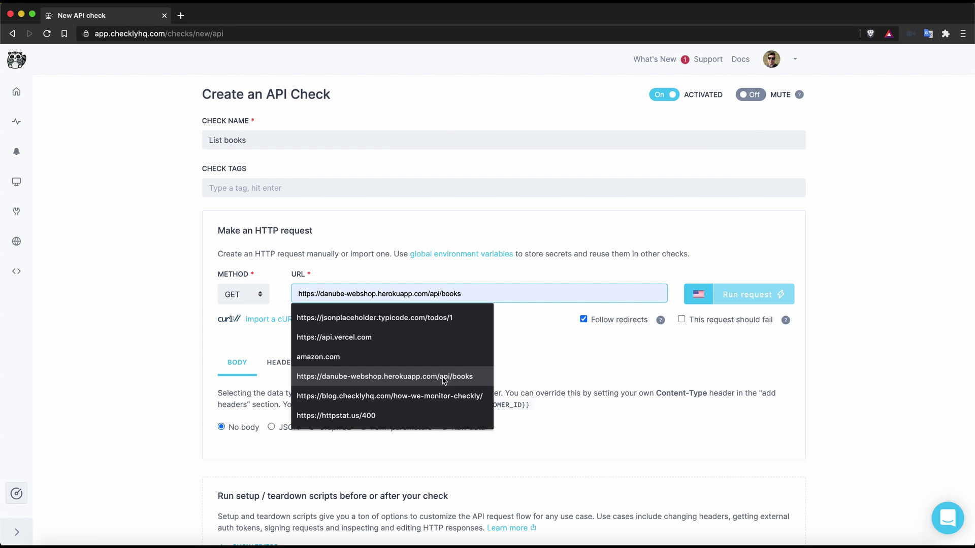
{"action": "key", "text": "Return"}
{"action": "left_click", "coordinate": [739, 295]}
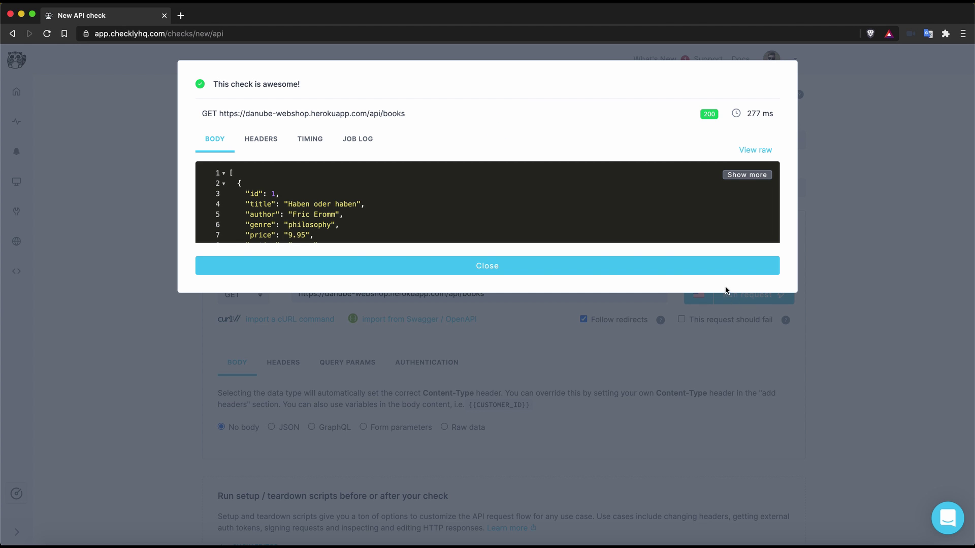
{"action": "left_click", "coordinate": [711, 273]}
{"action": "scroll", "coordinate": [710, 273], "scroll_direction": "down", "scroll_amount": 5}
{"action": "scroll", "coordinate": [710, 273], "scroll_direction": "down", "scroll_amount": 5}
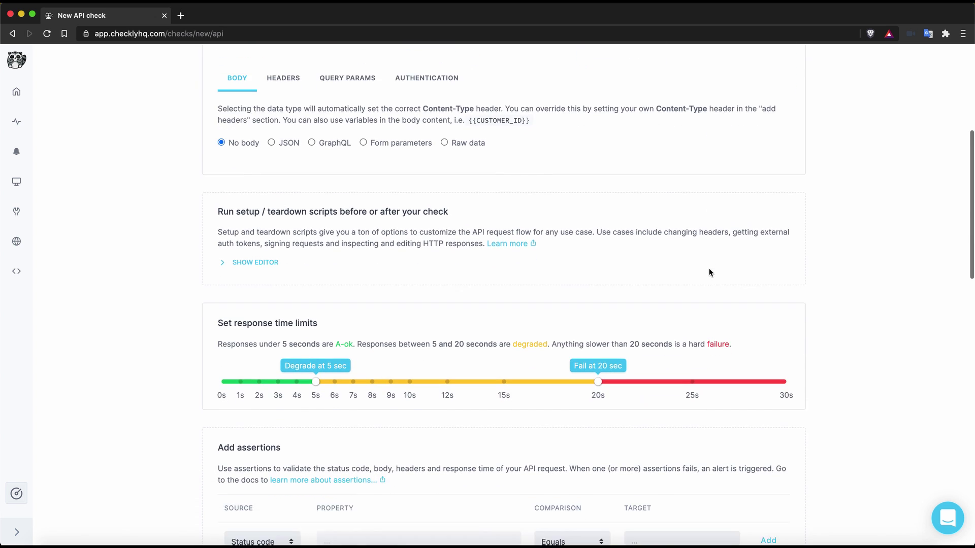
Add the 'async get request' example as an inline setup script
{"action": "left_click", "coordinate": [259, 196]}
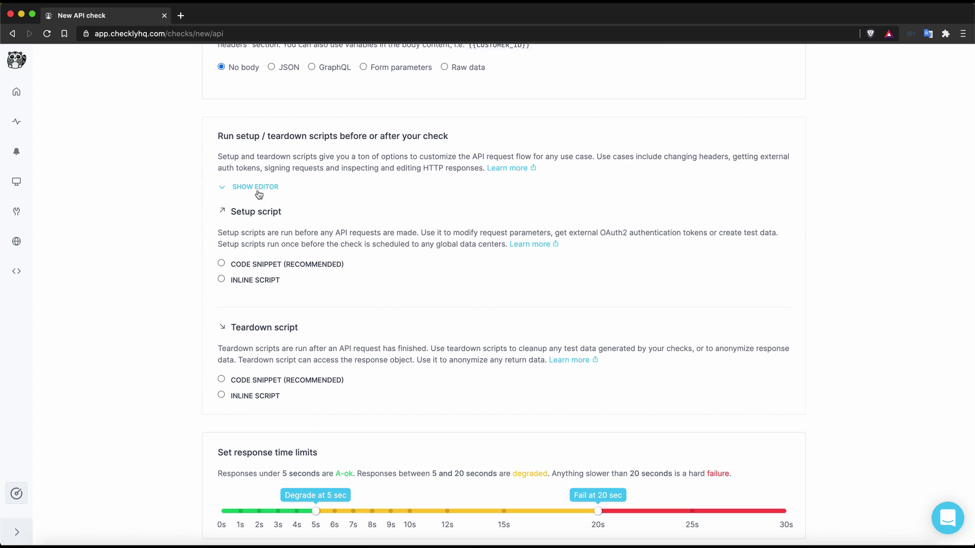
{"action": "left_click", "coordinate": [242, 267]}
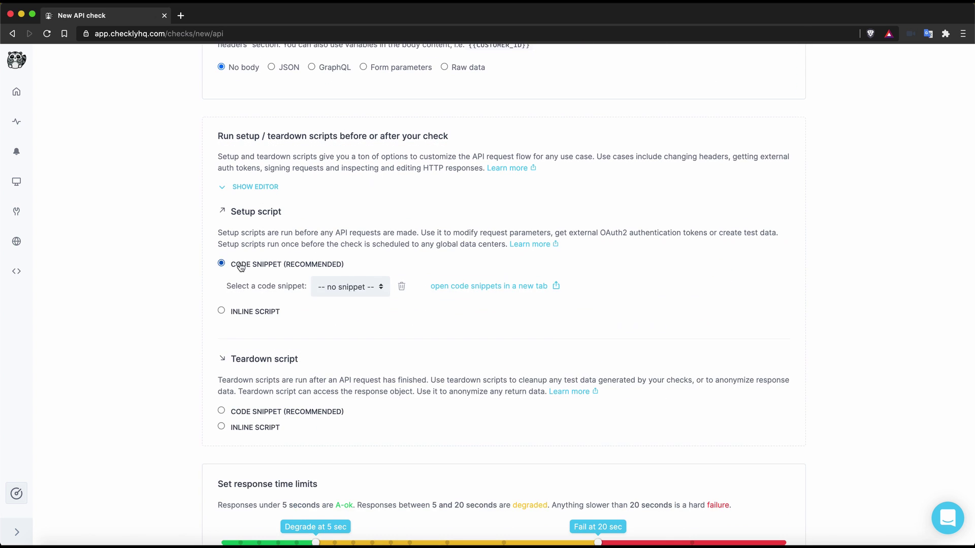
{"action": "left_click", "coordinate": [256, 312]}
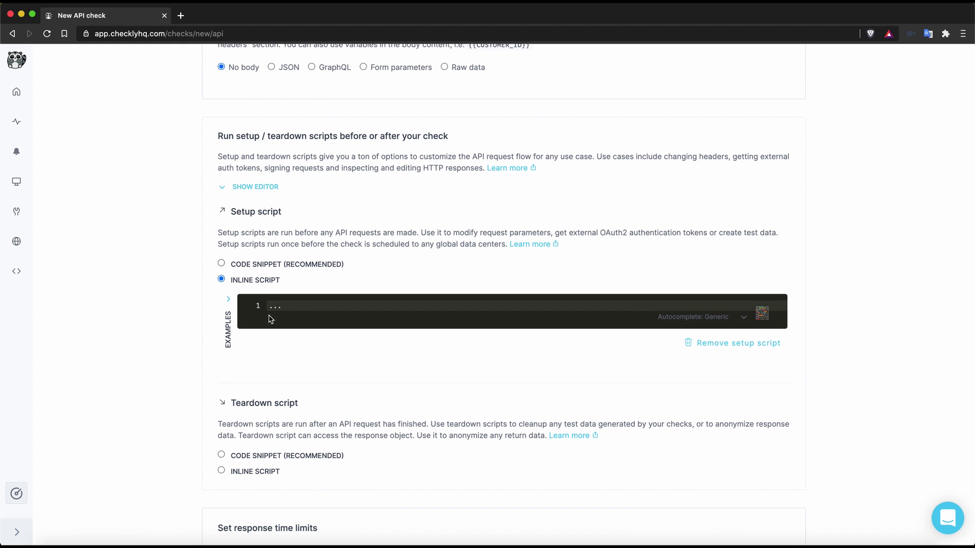
{"action": "left_click", "coordinate": [229, 308]}
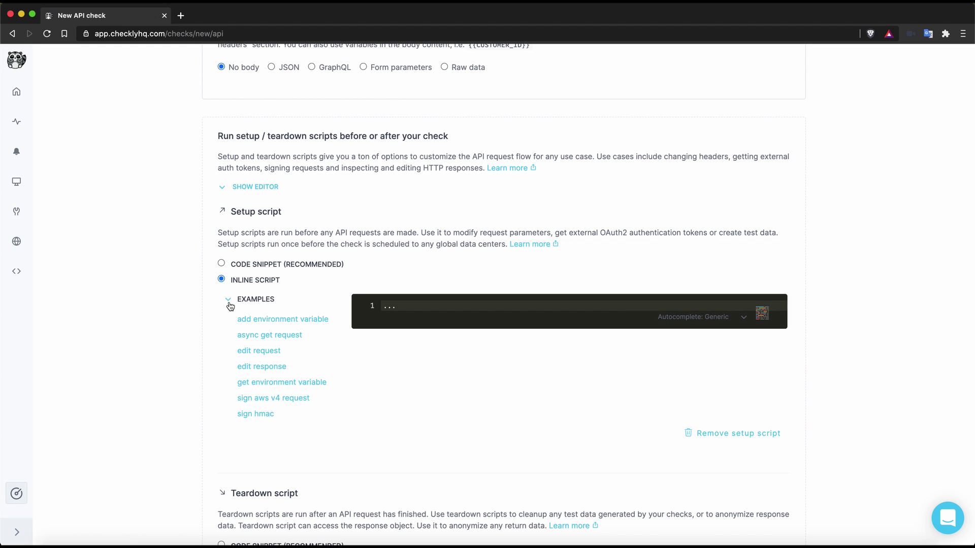
{"action": "left_click", "coordinate": [265, 336]}
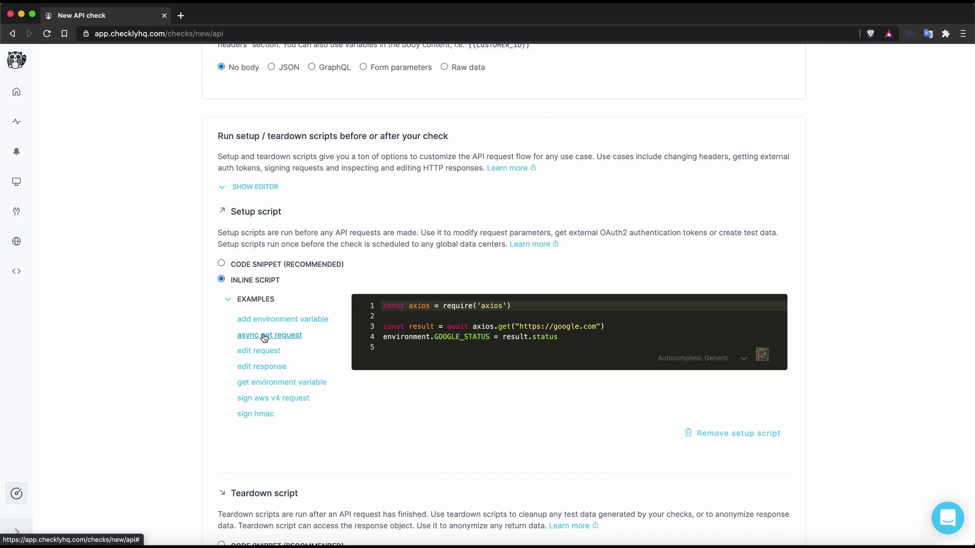
{"action": "scroll", "coordinate": [419, 415], "scroll_direction": "down", "scroll_amount": 5}
{"action": "scroll", "coordinate": [418, 415], "scroll_direction": "down", "scroll_amount": 5}
{"action": "scroll", "coordinate": [419, 416], "scroll_direction": "down", "scroll_amount": 3}
{"action": "scroll", "coordinate": [419, 415], "scroll_direction": "down", "scroll_amount": 3}
Add an assertion with JSON body as its source and begin entering its target
{"action": "left_click", "coordinate": [262, 212]}
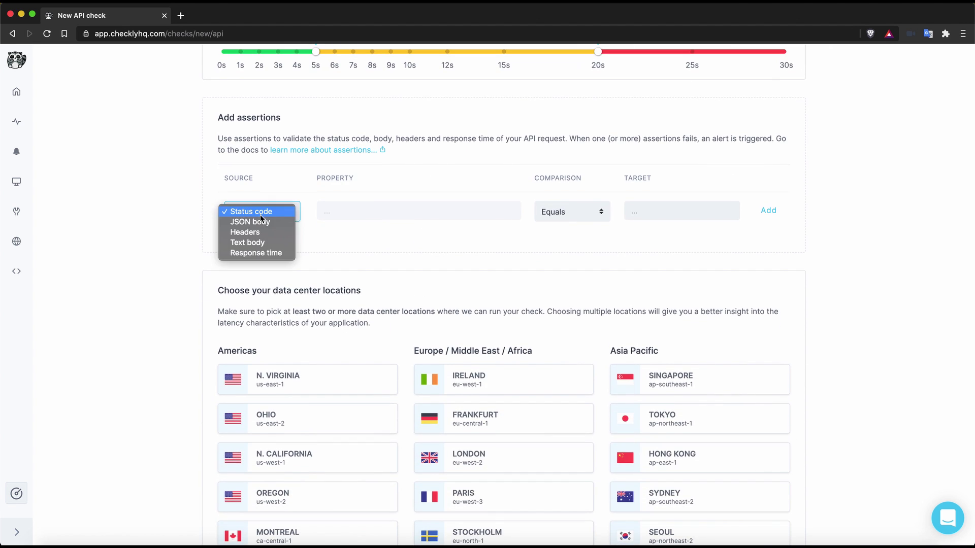
{"action": "left_click", "coordinate": [250, 222]}
{"action": "left_click", "coordinate": [677, 212]}
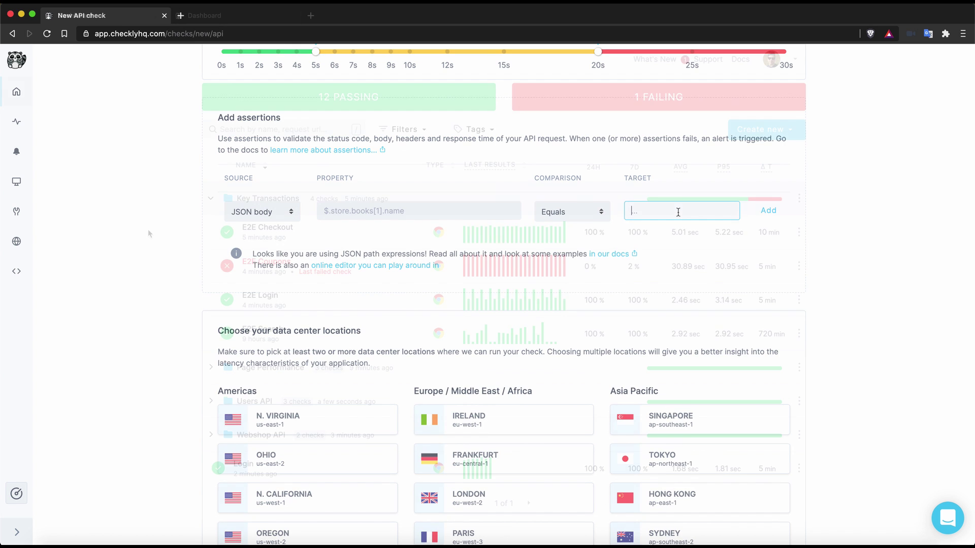
Open the single listed dashboard's public page in a new tab from Dashboards
{"action": "left_click", "coordinate": [16, 182]}
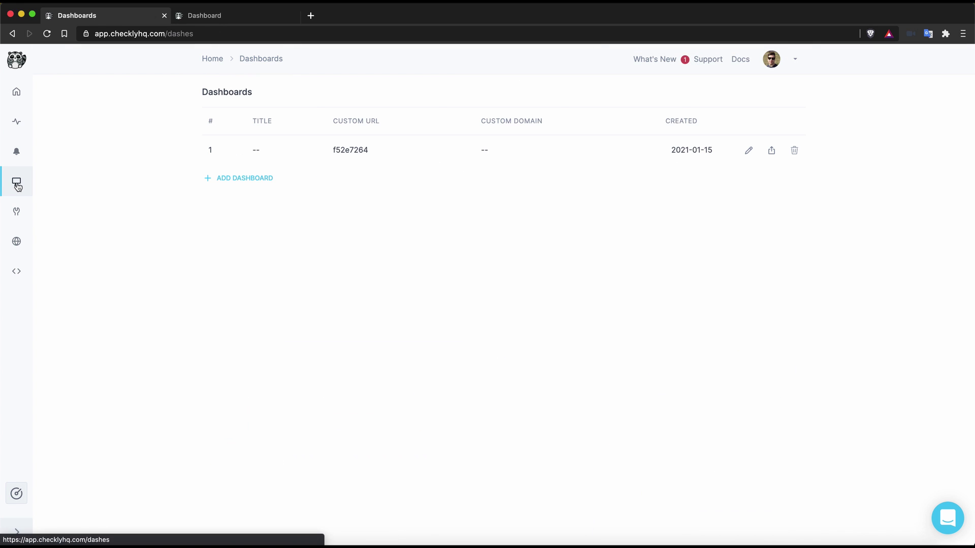
{"action": "left_click", "coordinate": [770, 150]}
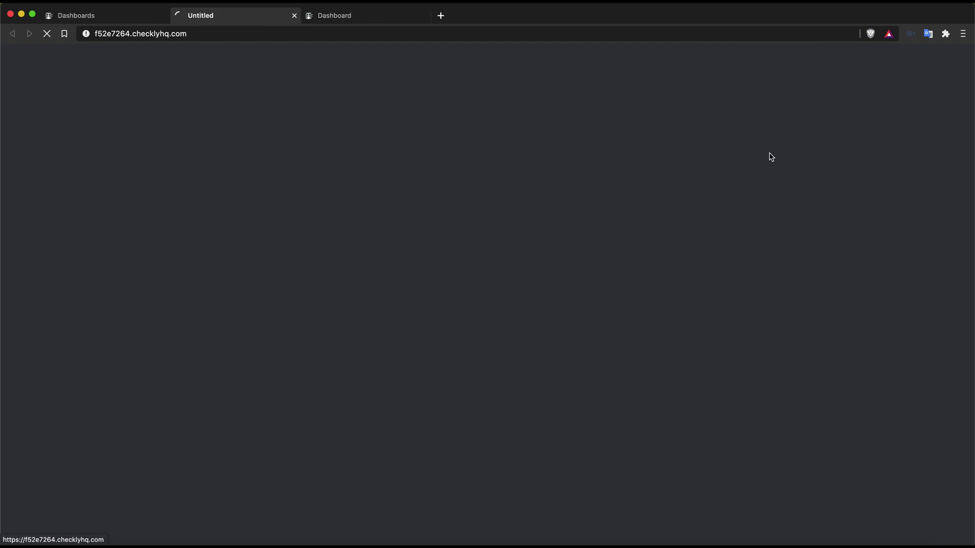